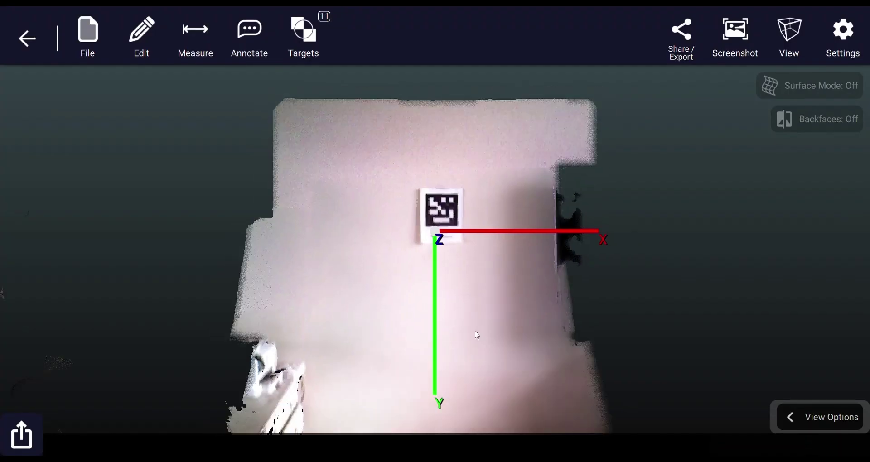
# - Zoom out from the wall and orbit to a tilted overhead view of the whole apartment, showing the editing tools
pyautogui.scroll(-5, 477, 334)
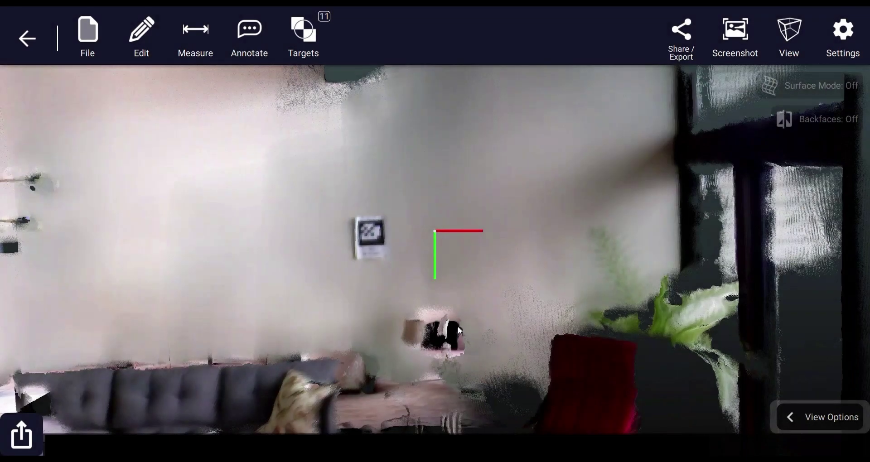
pyautogui.scroll(-10, 459, 330)
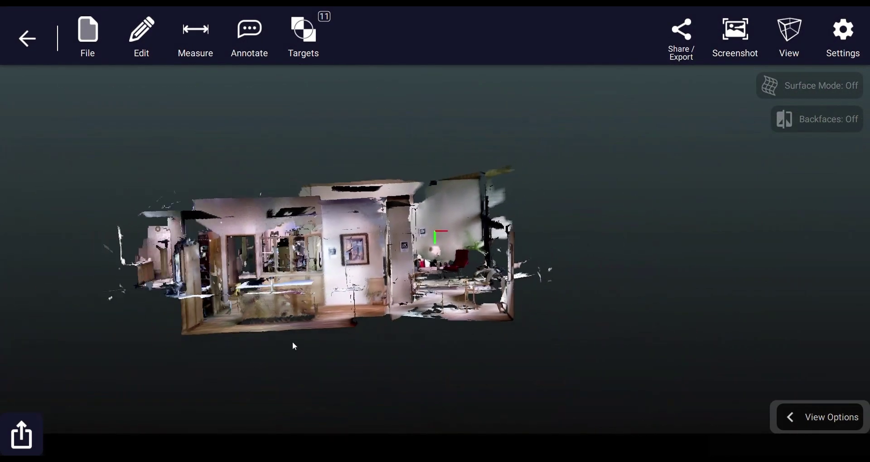
pyautogui.moveTo(294, 347); pyautogui.dragTo(289, 217)
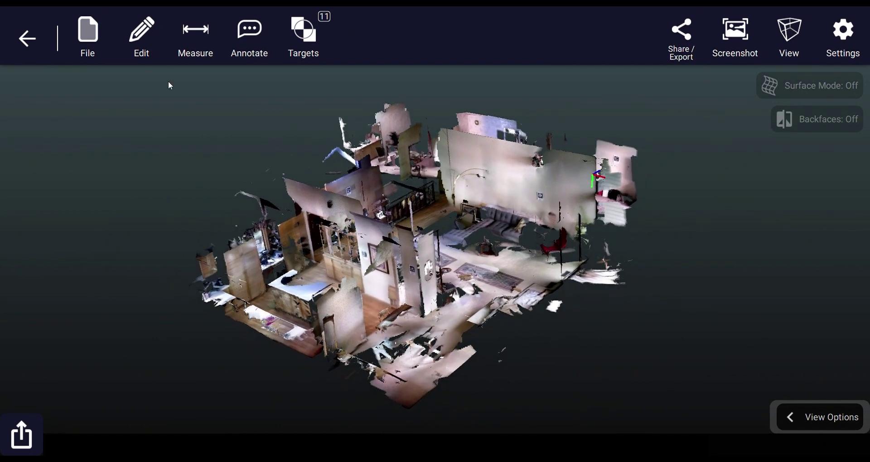
pyautogui.click(141, 41)
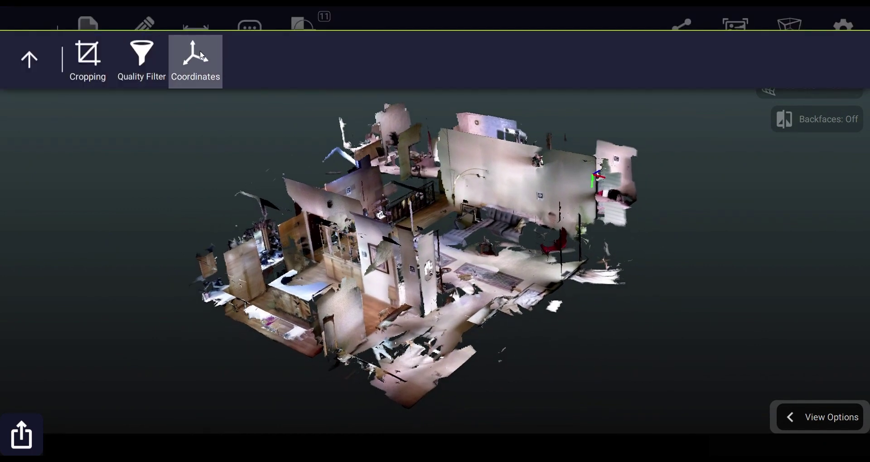
# - Start a User Defined coordinate system and bring the floor into view from above
pyautogui.click(194, 57)
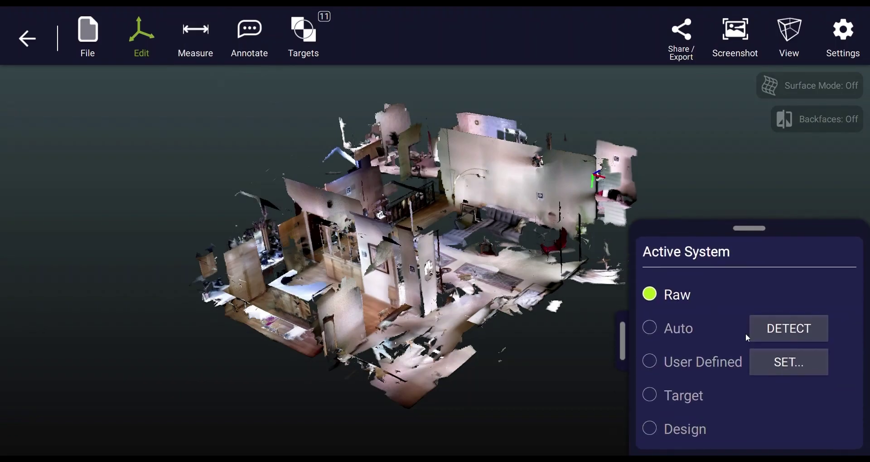
pyautogui.click(788, 362)
pyautogui.moveTo(449, 271); pyautogui.dragTo(464, 237)
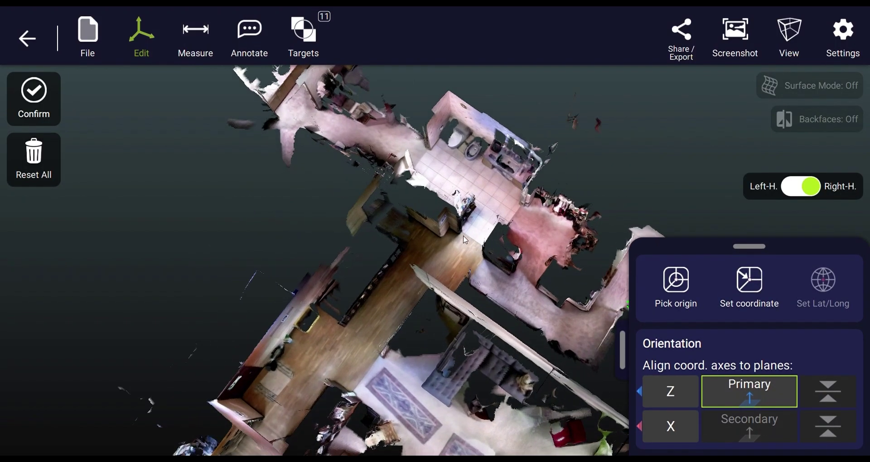
pyautogui.scroll(5, 466, 240)
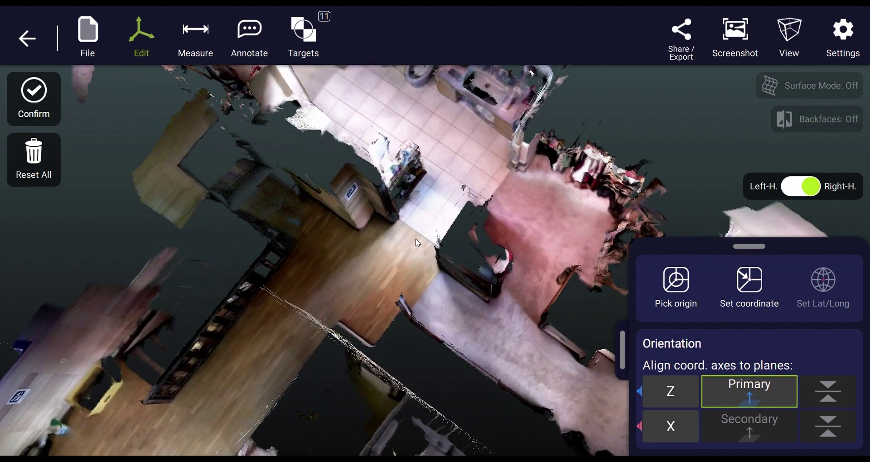
pyautogui.scroll(3, 418, 243)
# - Set the origin on a floor point at [-164.37, 67.10, -32.48] in and align the primary axis to the floor
pyautogui.click(643, 275)
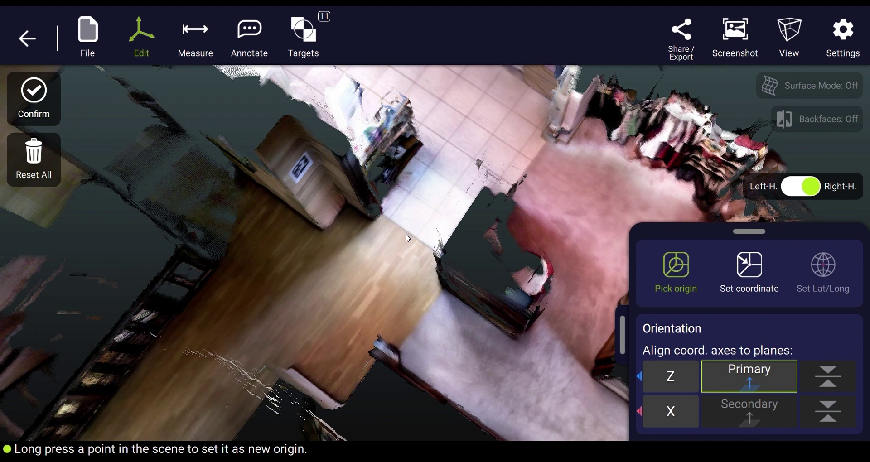
pyautogui.moveTo(407, 238); pyautogui.dragTo(415, 243)
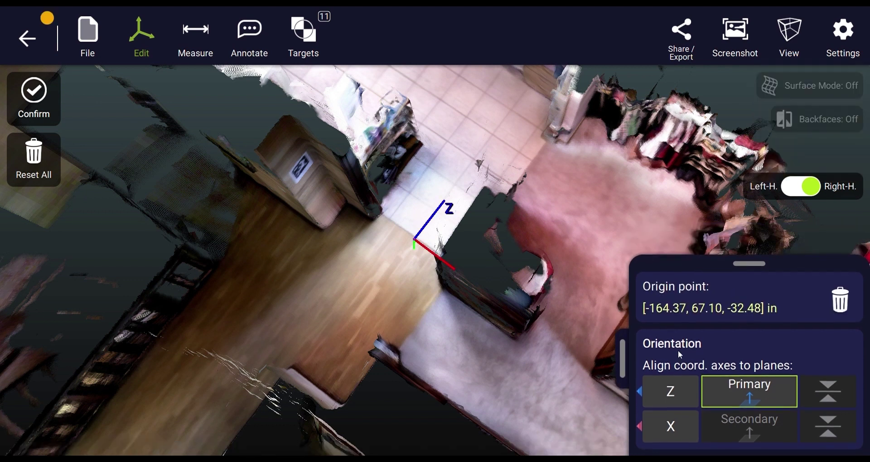
pyautogui.moveTo(347, 287); pyautogui.dragTo(283, 248)
# - Flip the wall-aligned secondary axis, change it from X to Y, and confirm the user-defined system
pyautogui.moveTo(341, 257); pyautogui.dragTo(564, 211)
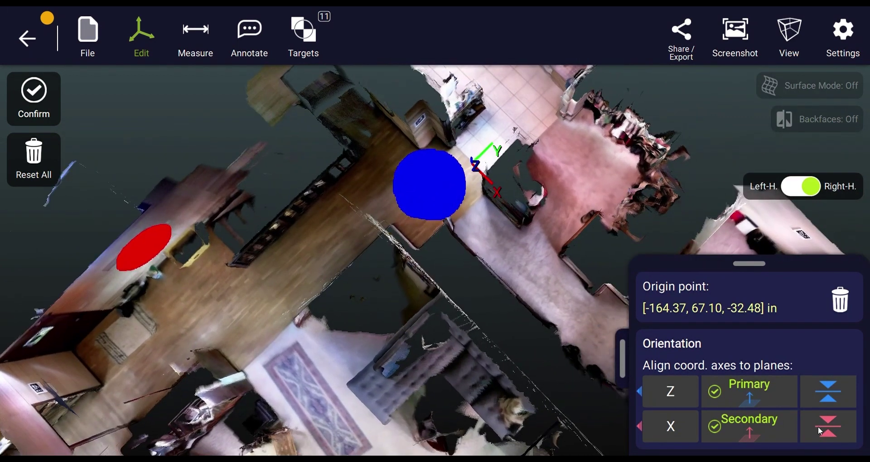
pyautogui.click(819, 429)
pyautogui.click(693, 427)
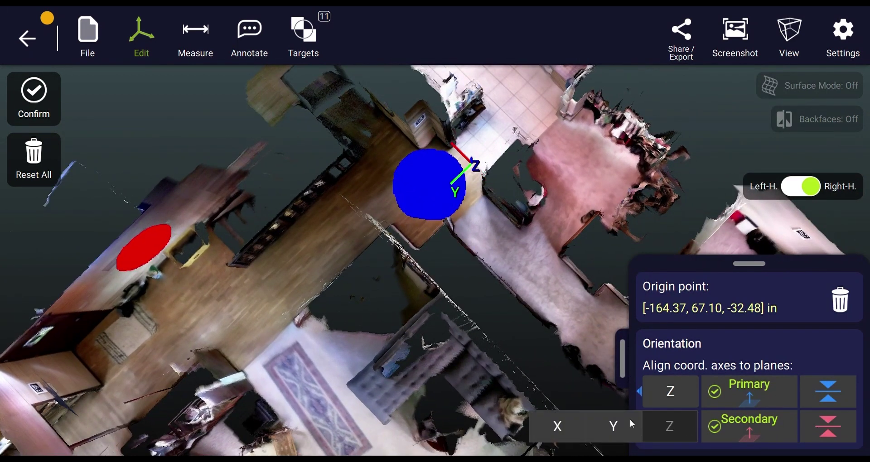
pyautogui.click(613, 427)
pyautogui.moveTo(561, 351); pyautogui.dragTo(343, 291)
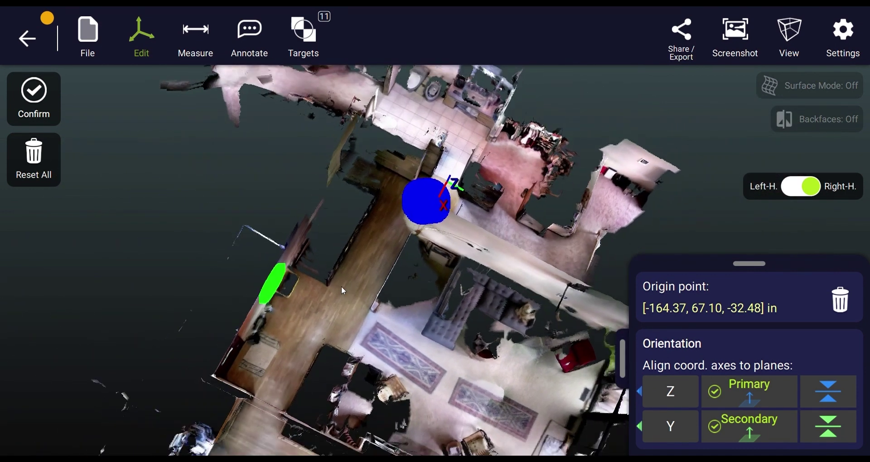
pyautogui.click(16, 97)
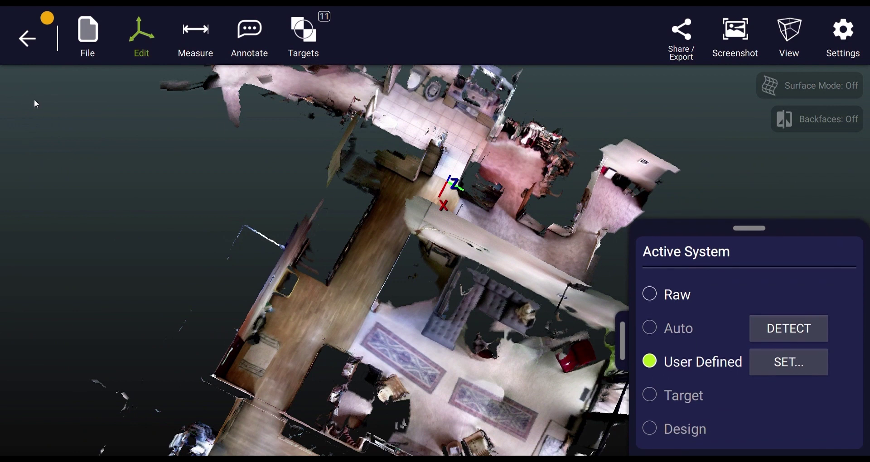
# - Export the detected tags as a Simple Format, comma-separated list in inches, then return to the scan
pyautogui.moveTo(787, 247); pyautogui.dragTo(763, 340)
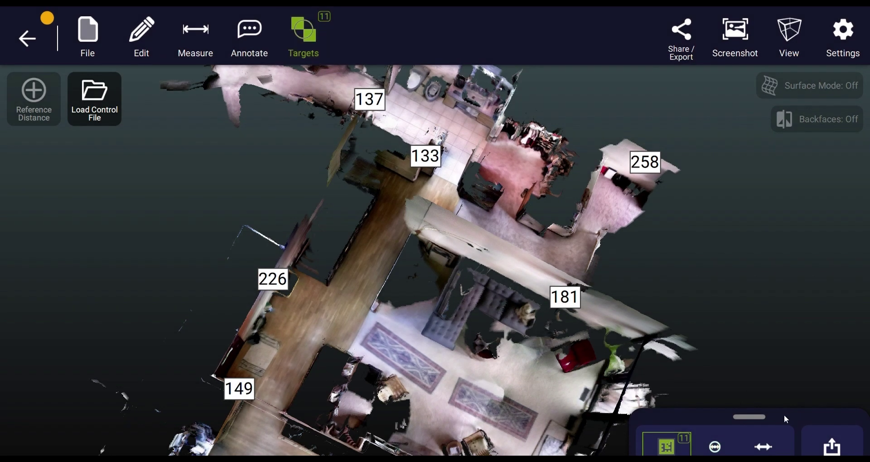
pyautogui.moveTo(763, 415); pyautogui.dragTo(753, 243)
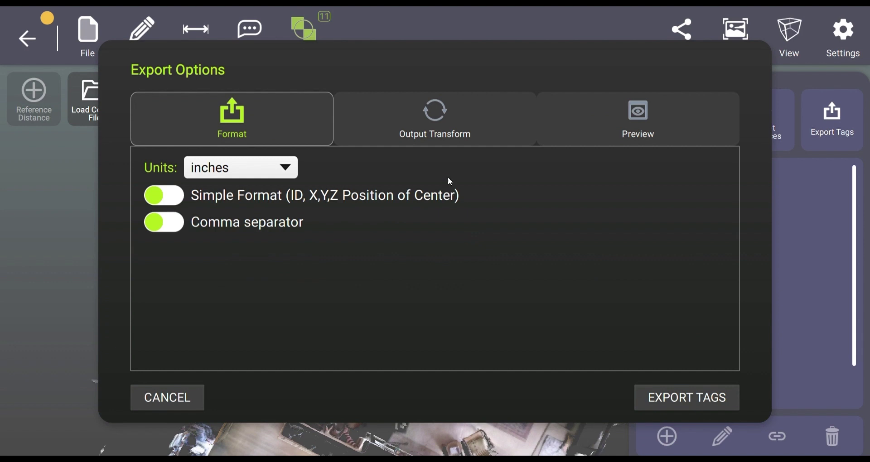
pyautogui.click(436, 127)
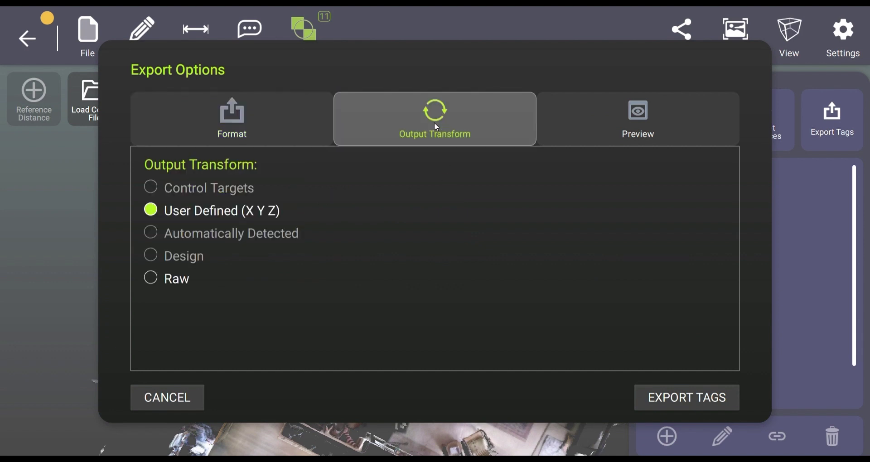
pyautogui.click(630, 129)
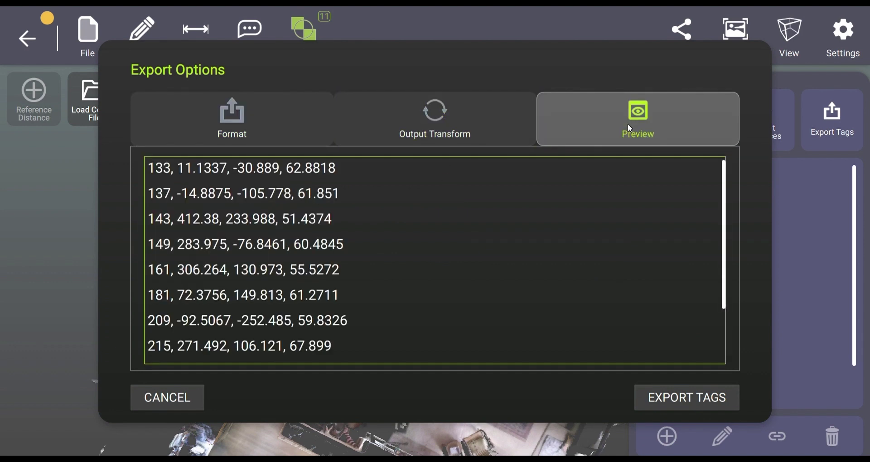
pyautogui.click(267, 129)
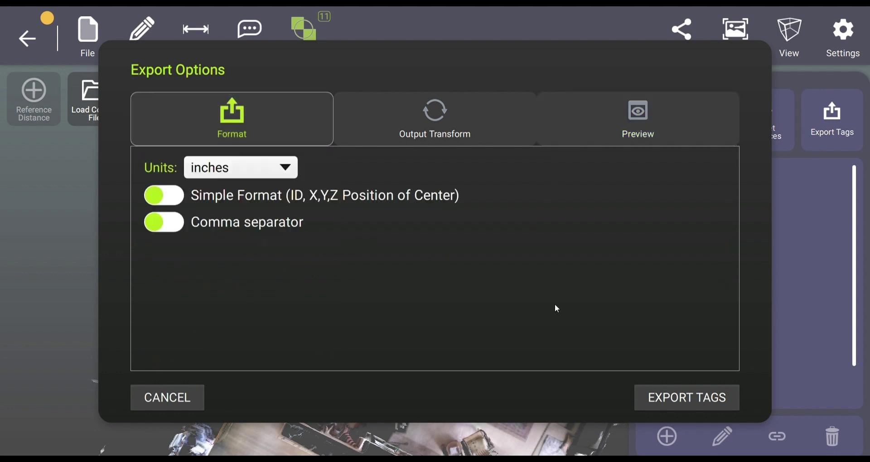
pyautogui.click(702, 397)
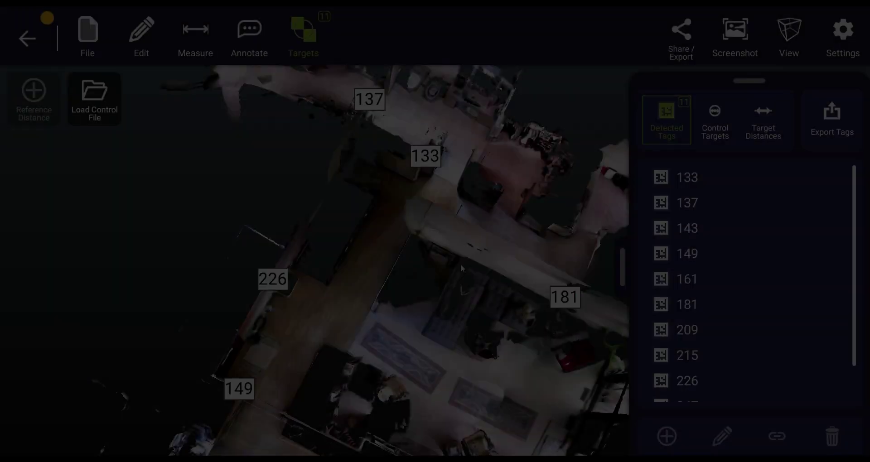
pyautogui.click(41, 42)
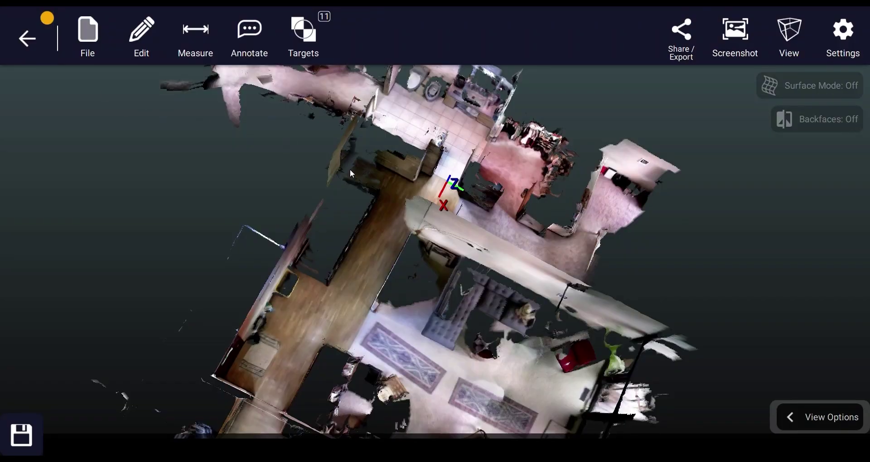
# - Save the scene with the User Defined (X Y Z) output transform using Ctrl+S
pyautogui.hotkey('ctrl', 's')
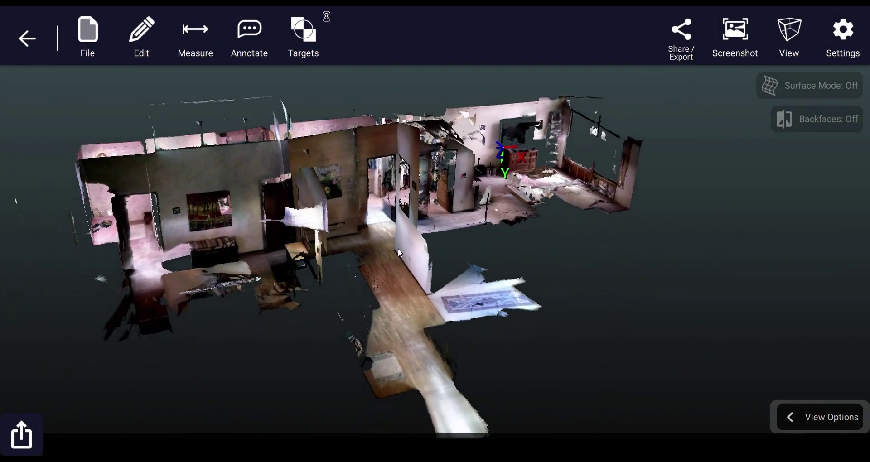
# - Load 23-tags.txt with its 11 control targets in inches and fit the scan to them
pyautogui.click(304, 36)
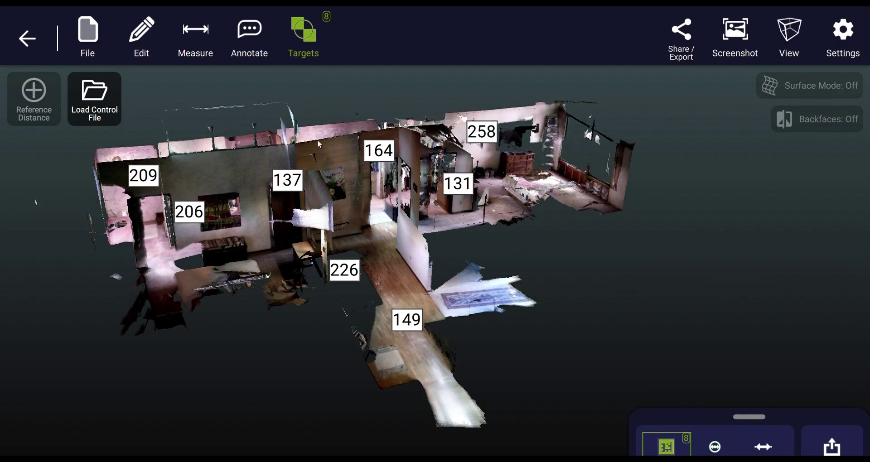
pyautogui.click(108, 105)
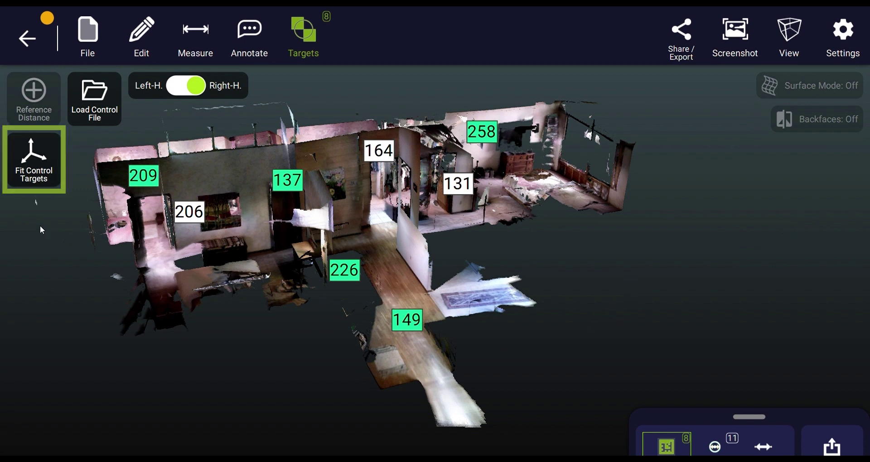
pyautogui.click(34, 158)
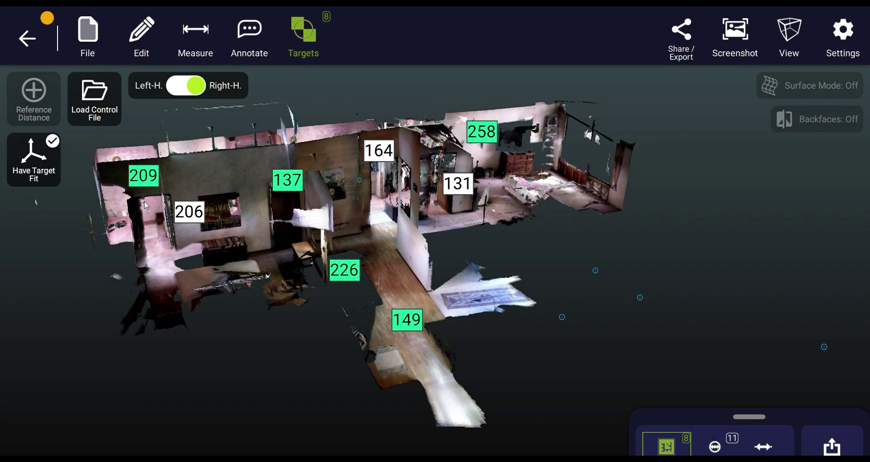
pyautogui.click(88, 38)
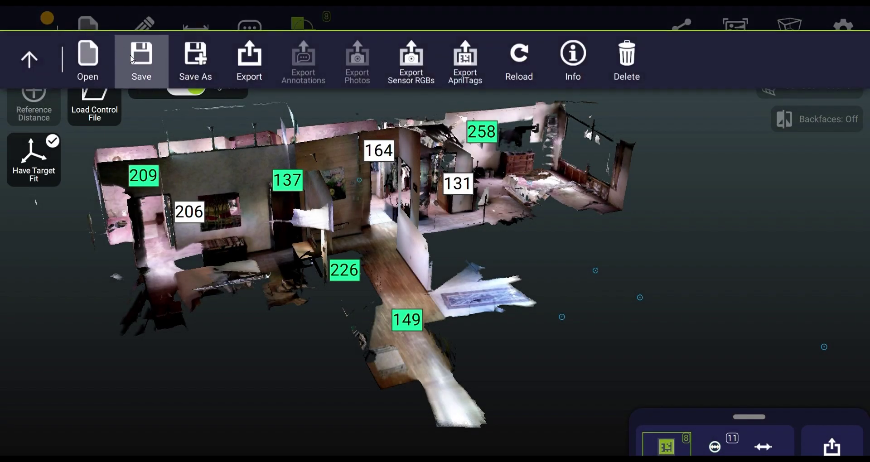
# - Save the fitted scene with Control Targets as the output transform
pyautogui.click(140, 61)
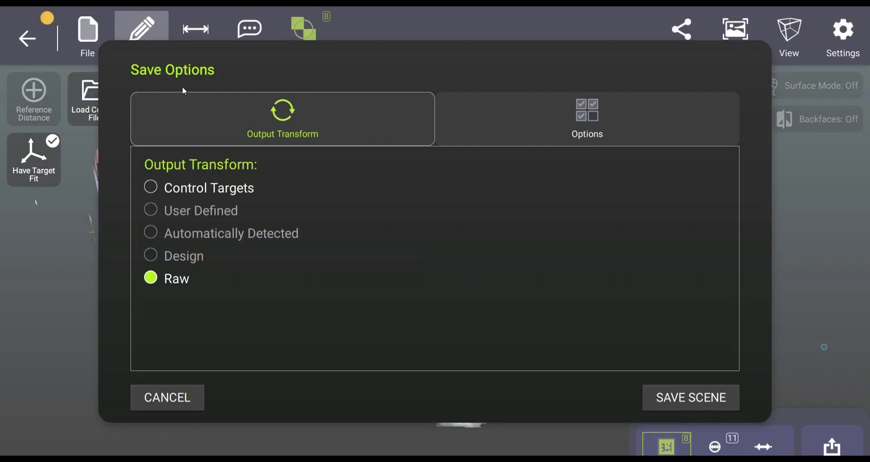
pyautogui.click(146, 188)
pyautogui.click(682, 394)
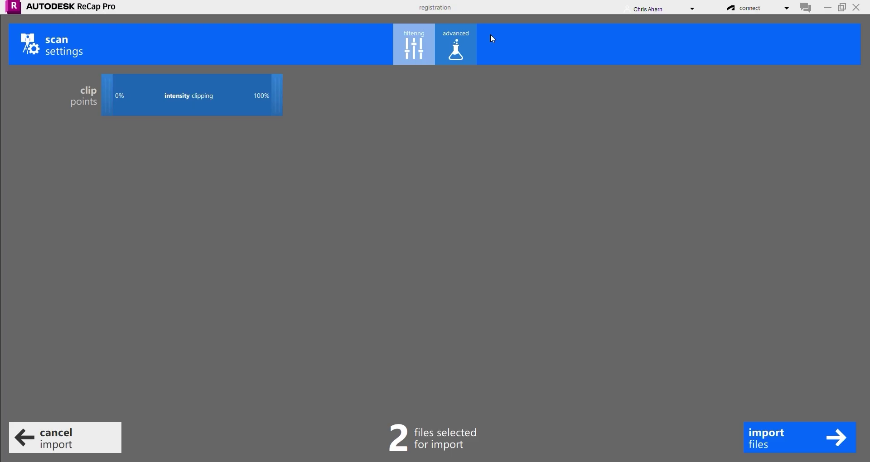
# - Check the advanced settings (Z up, metres, 0 mm decimation) and import both scans
pyautogui.click(460, 46)
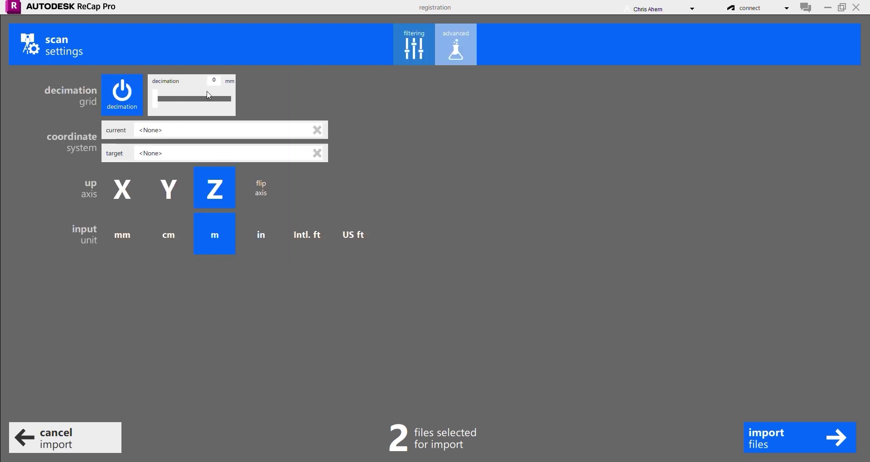
pyautogui.click(802, 442)
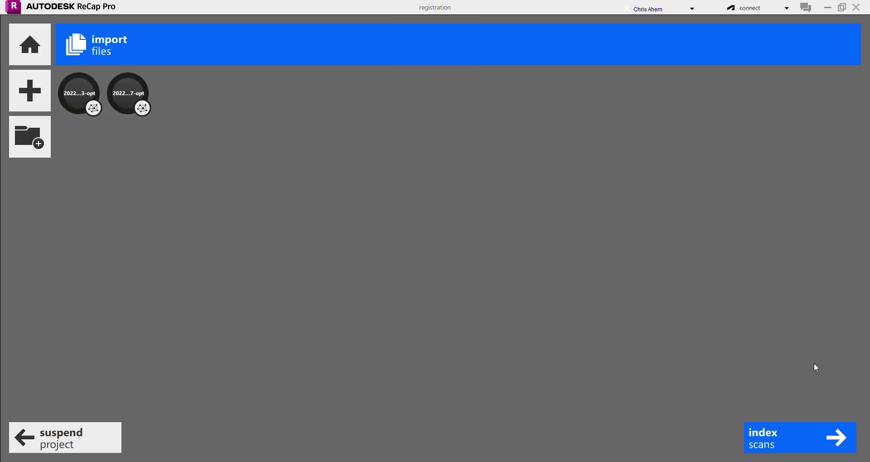
# - Index both scans and launch the project once indexing reaches 100%
pyautogui.click(805, 446)
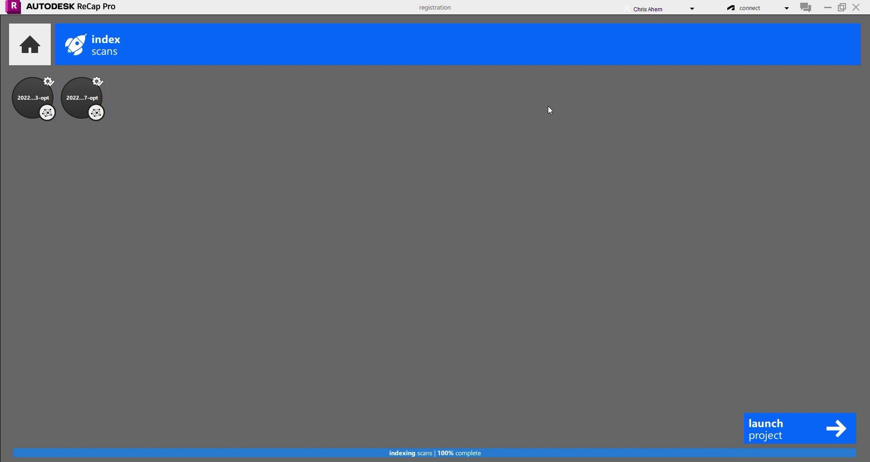
pyautogui.click(778, 422)
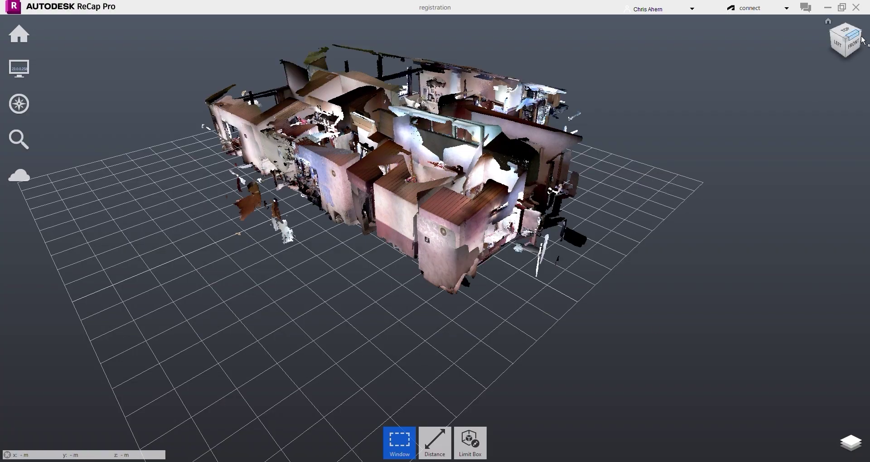
# - Snap the merged cloud to the TOP view, switch to Fly mode and fly over the floor plan
pyautogui.moveTo(864, 41)
pyautogui.mouseDown()
pyautogui.moveTo(856, 55)
pyautogui.moveTo(856, 46)
pyautogui.mouseUp()
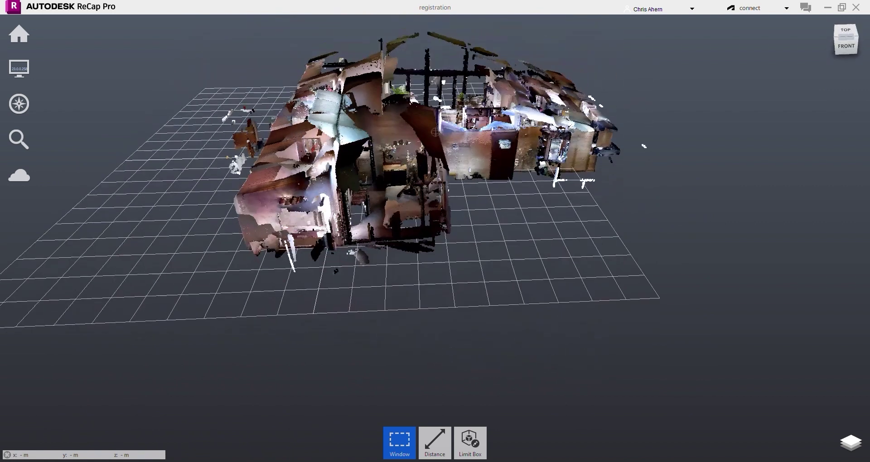
pyautogui.click(854, 20)
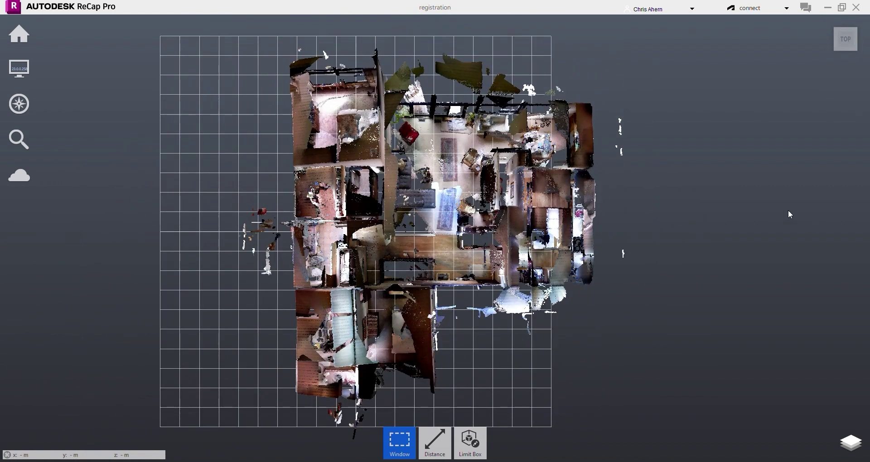
pyautogui.moveTo(19, 103)
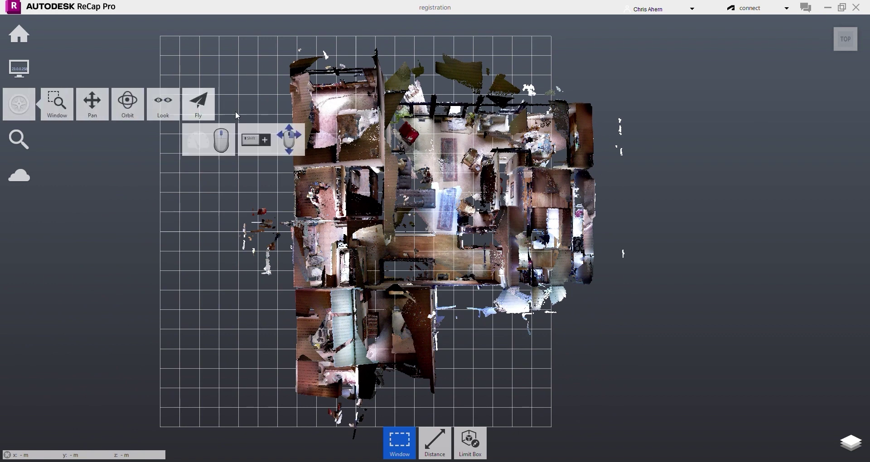
pyautogui.click(211, 107)
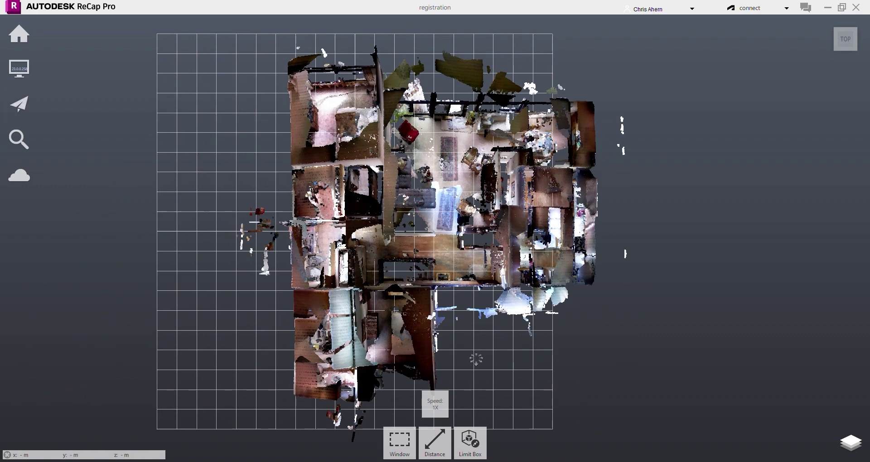
pyautogui.scroll(1, 399, 282)
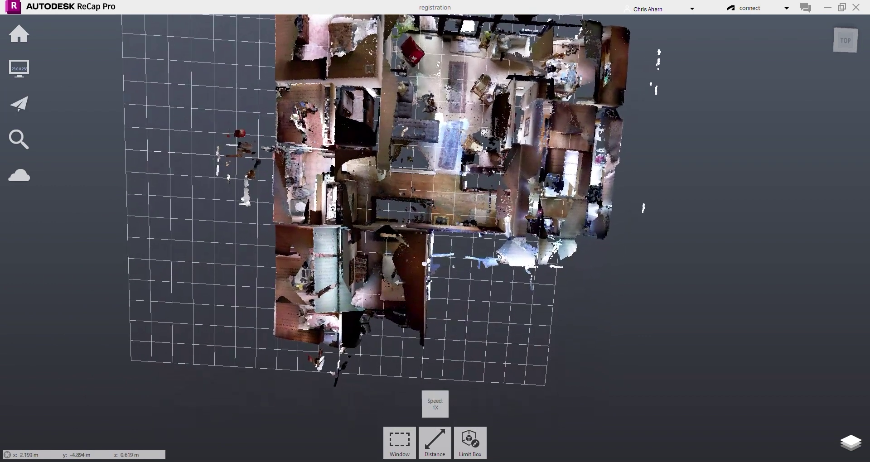